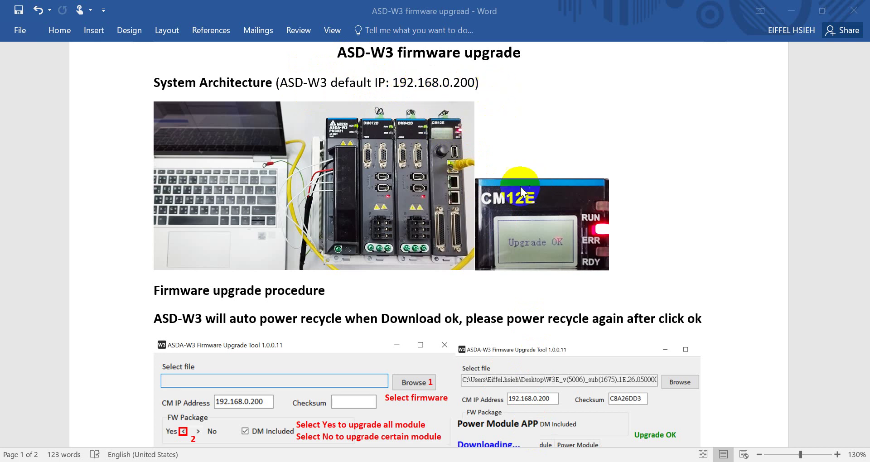
# Step: Load the W3E_v(5006)_sub(1675) firmware package from the Desktop so checksum C8A26DD3 shows
pyautogui.scroll(-3, 293, 404)
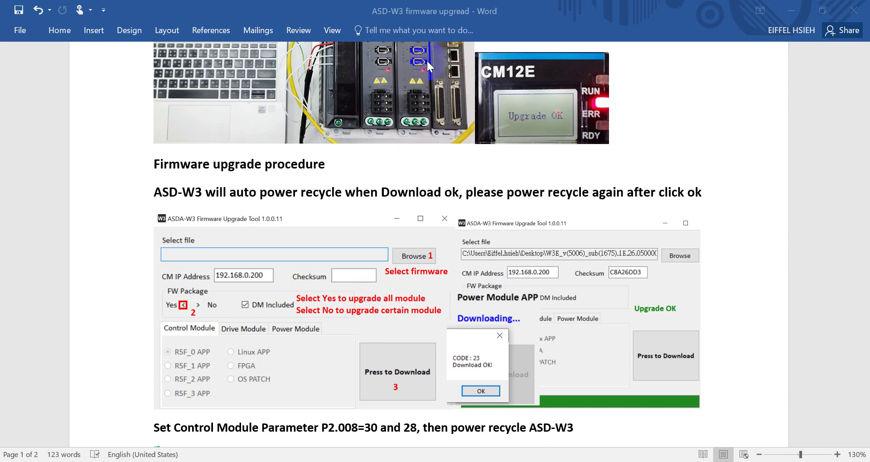
pyautogui.scroll(1, 385, 93)
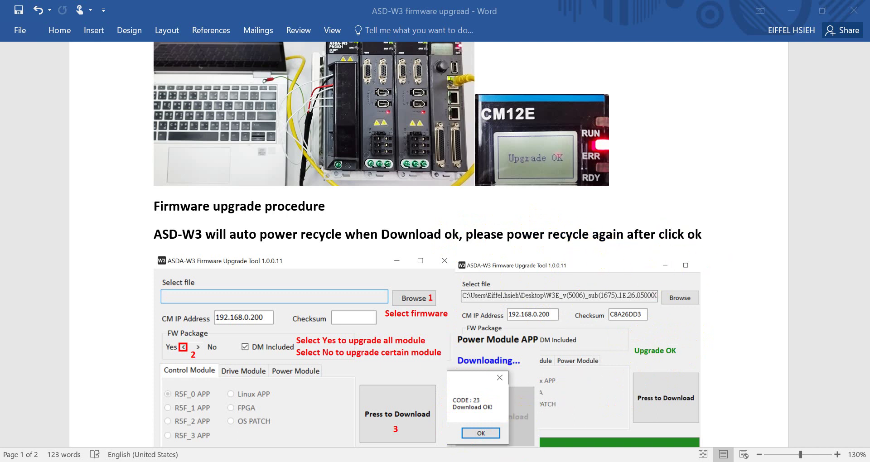
pyautogui.hotkey('alt', 'Tab')
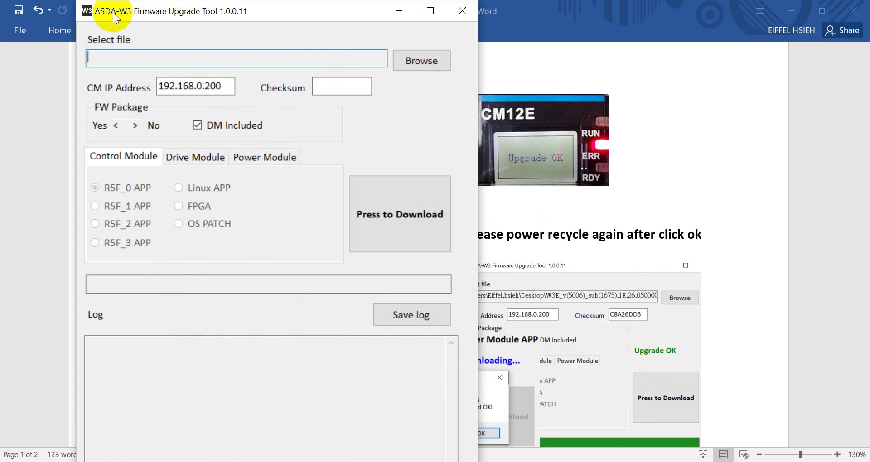
pyautogui.click(412, 59)
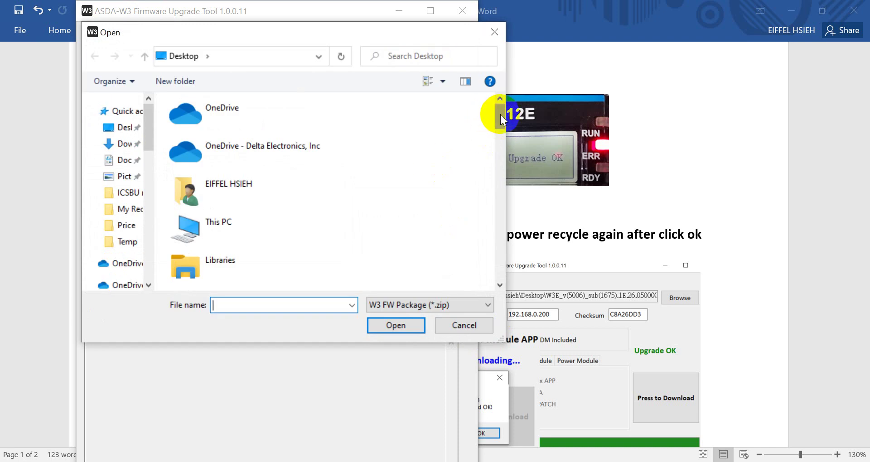
pyautogui.moveTo(501, 115); pyautogui.dragTo(500, 268)
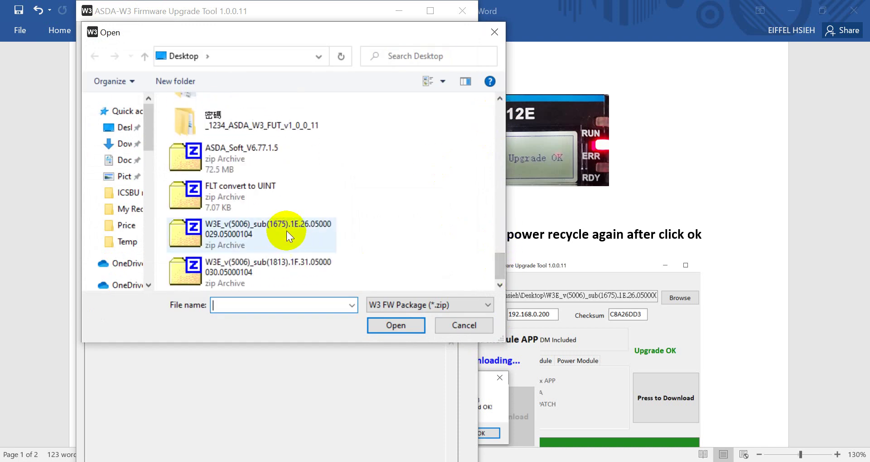
pyautogui.doubleClick(248, 229)
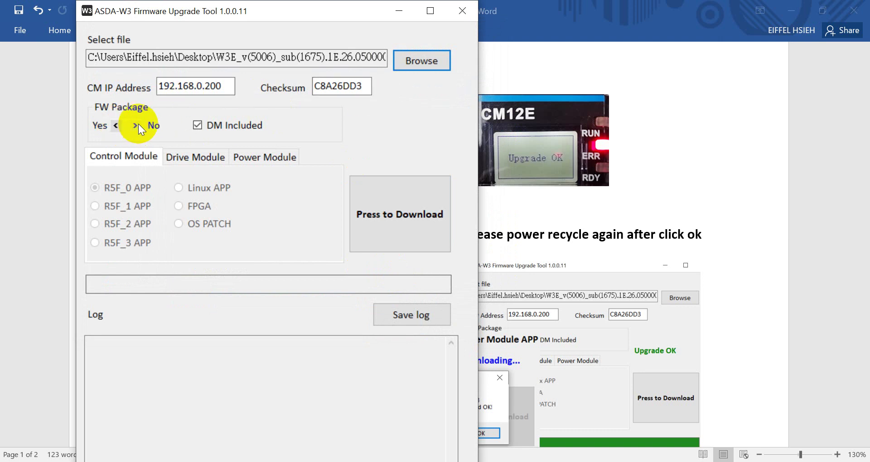
pyautogui.click(134, 123)
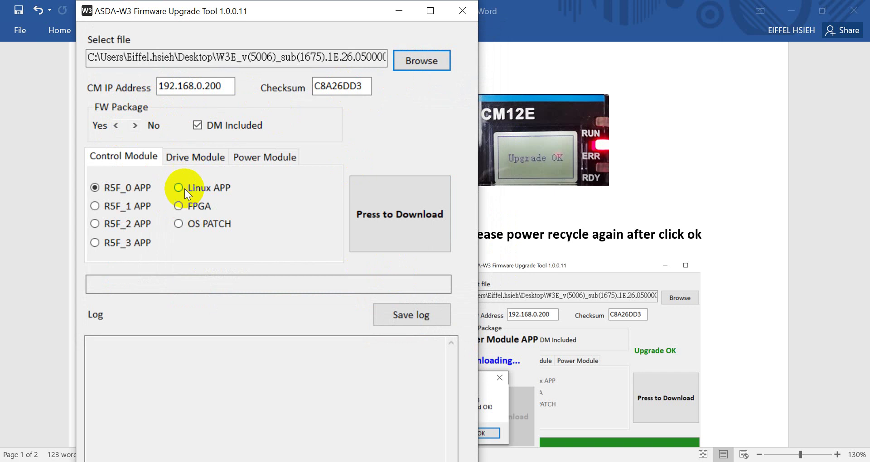
pyautogui.click(196, 156)
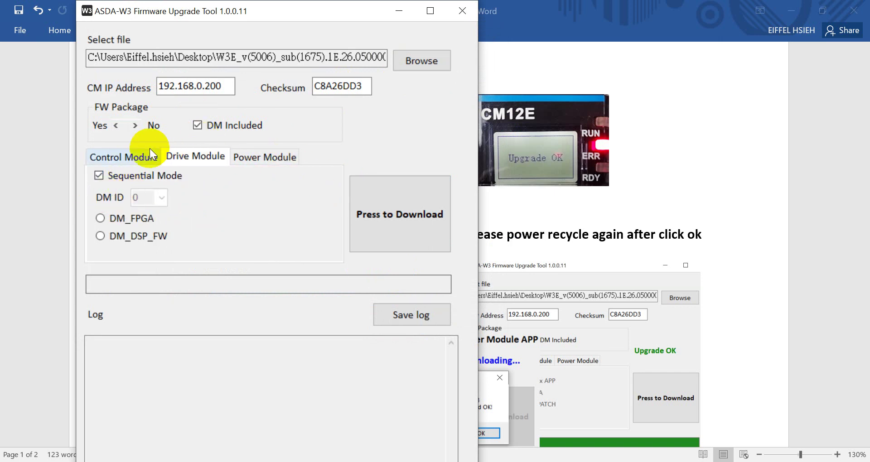
pyautogui.click(116, 126)
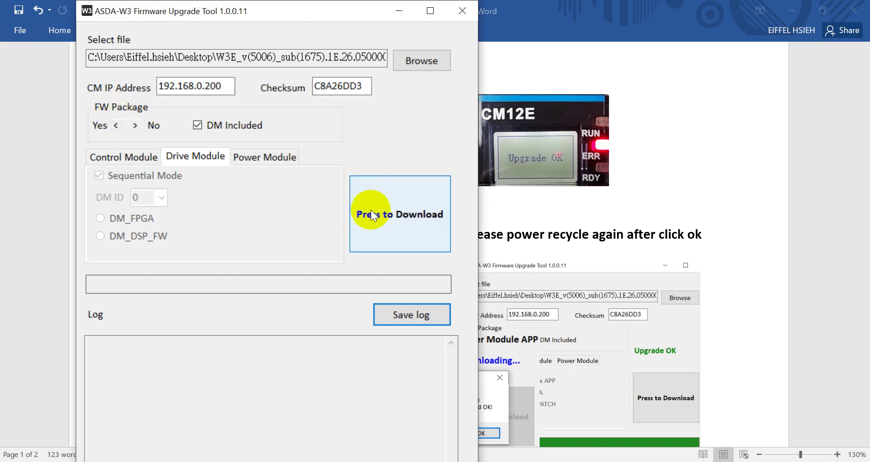
# Step: Download the firmware to the drive, control and power modules and confirm the completion message
pyautogui.click(409, 213)
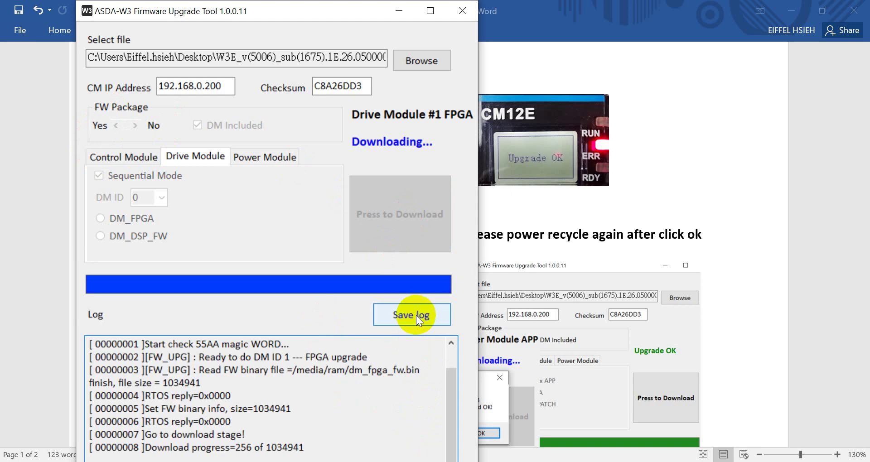
pyautogui.click(396, 336)
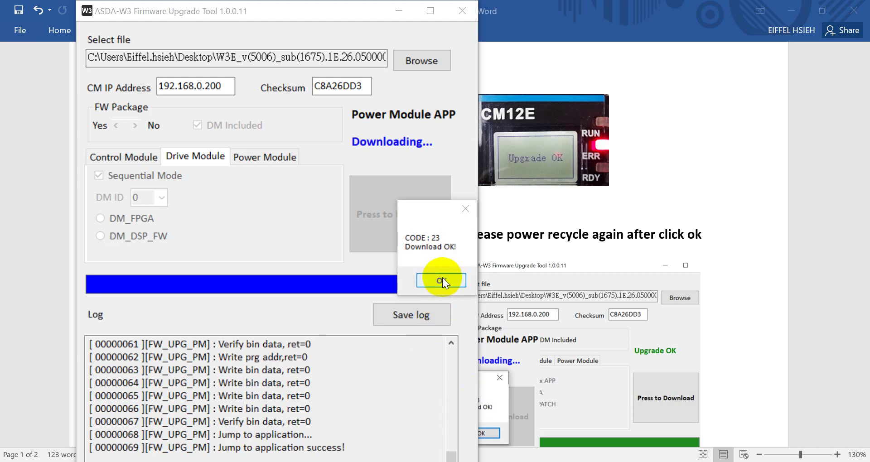
pyautogui.click(440, 281)
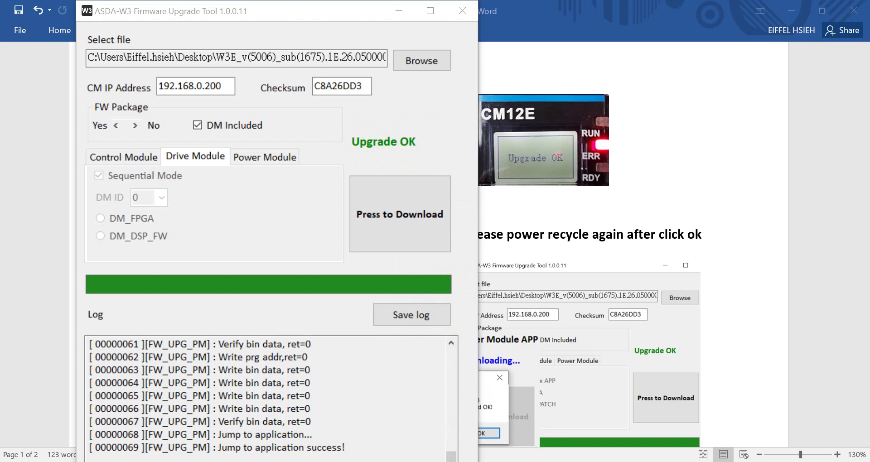
# Step: Bring the Word guide forward and scroll to the Set Control Module Parameter P2.008 section
pyautogui.click(685, 276)
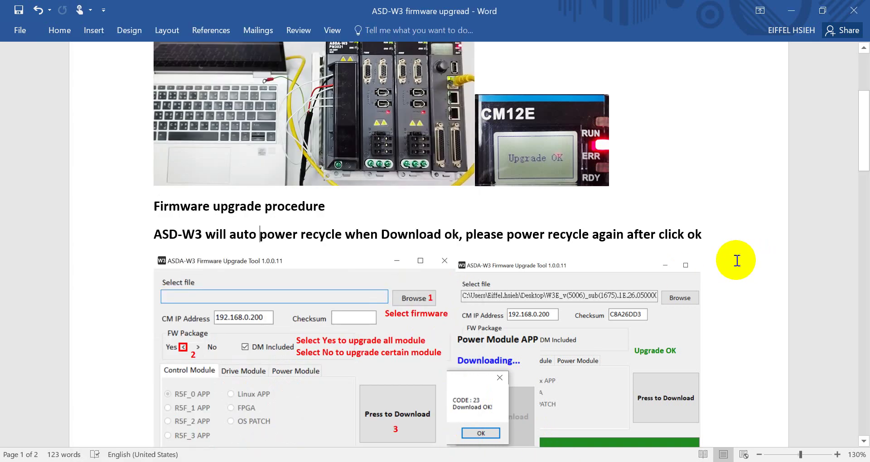
pyautogui.scroll(-6, 738, 258)
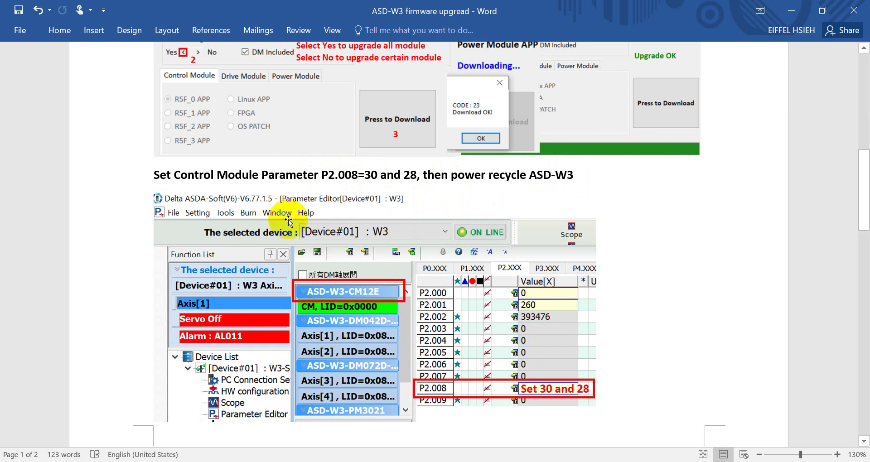
pyautogui.hotkey('alt', 'Tab')
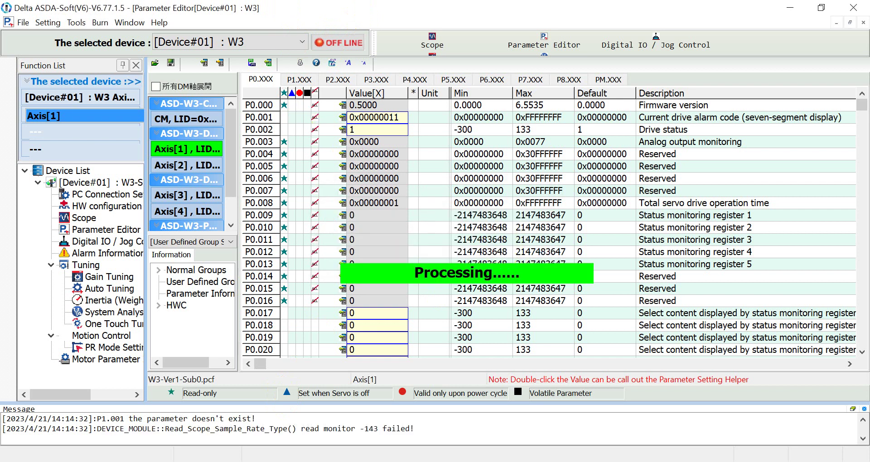
# Step: Re-read the parameters from the servo drive and acknowledge the successful read
pyautogui.click(525, 250)
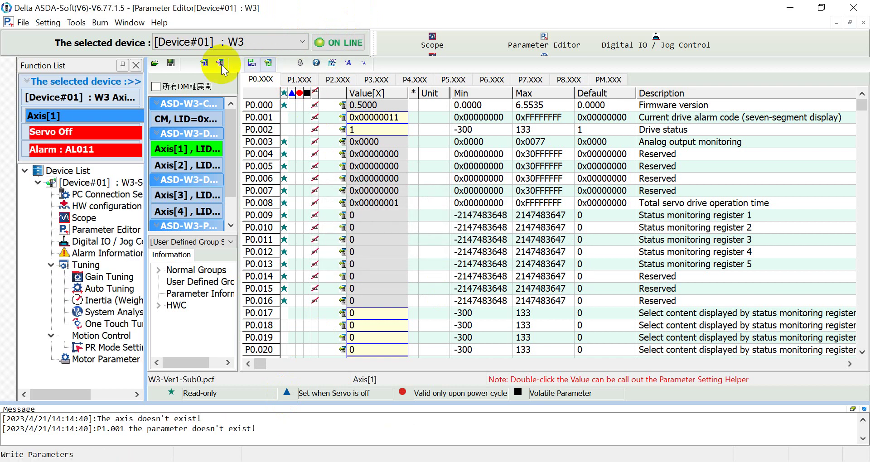
pyautogui.click(204, 63)
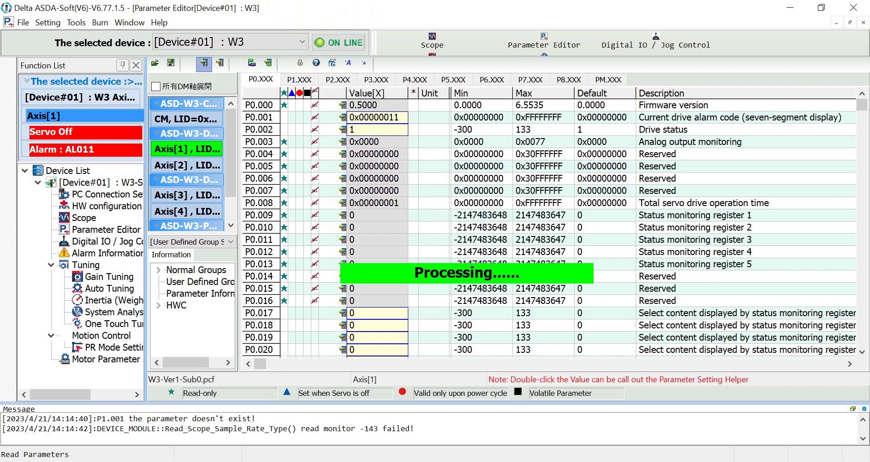
pyautogui.click(575, 253)
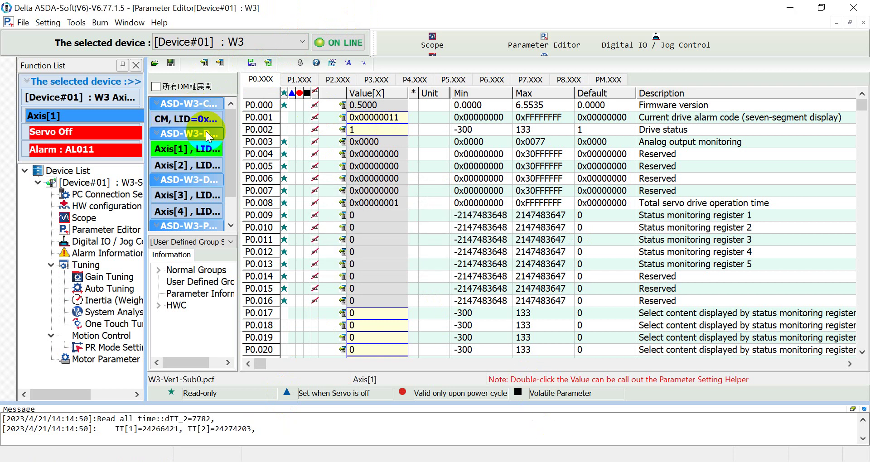
# Step: Write 30, then 28, then 999 into the control module's P2.008 value
pyautogui.click(209, 105)
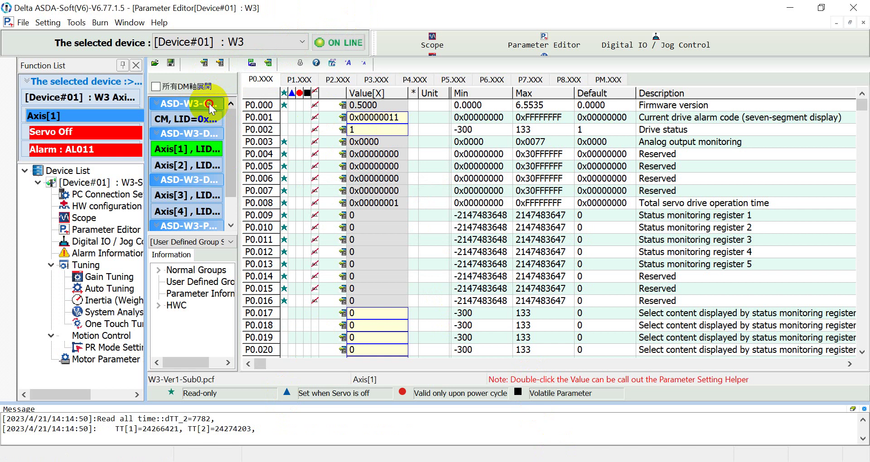
pyautogui.click(173, 119)
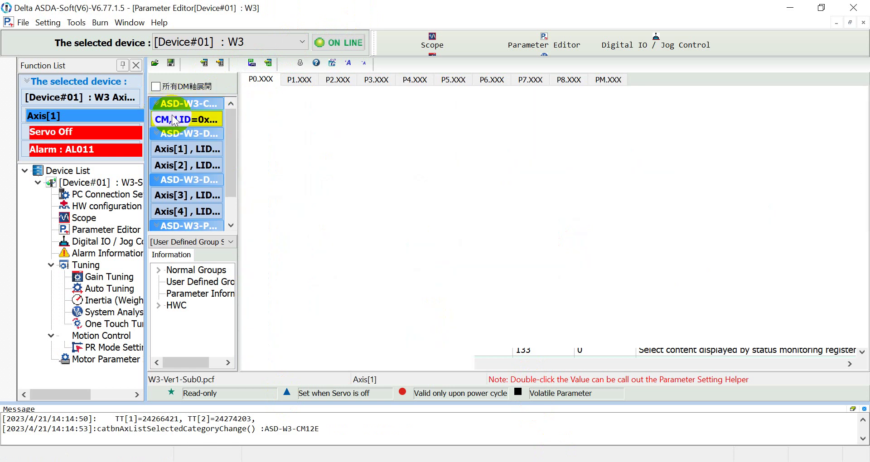
pyautogui.click(338, 79)
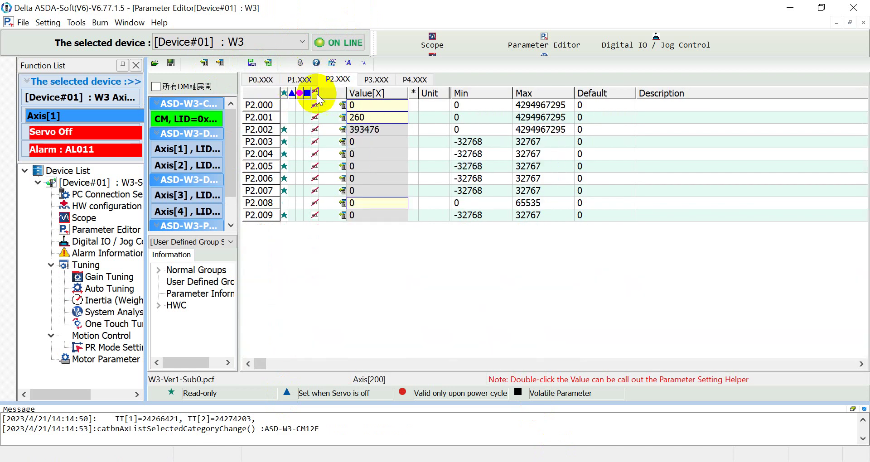
pyautogui.click(359, 202)
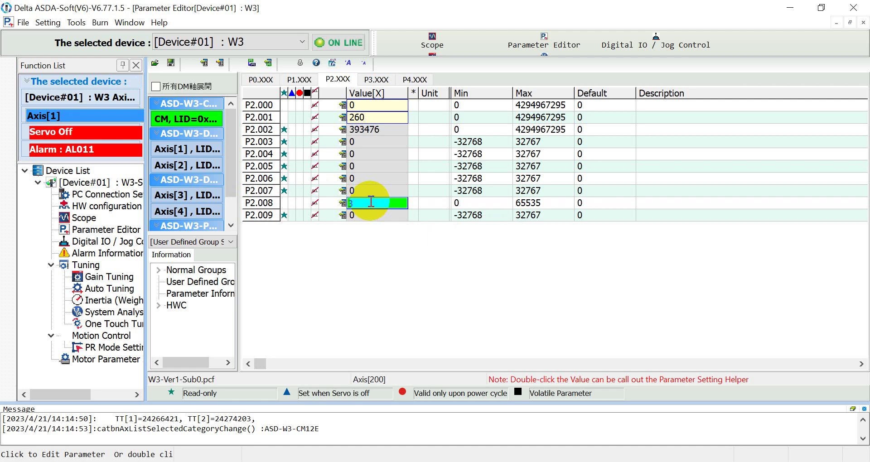
pyautogui.write('30')
pyautogui.press('BackSpace')
pyautogui.write('28999')
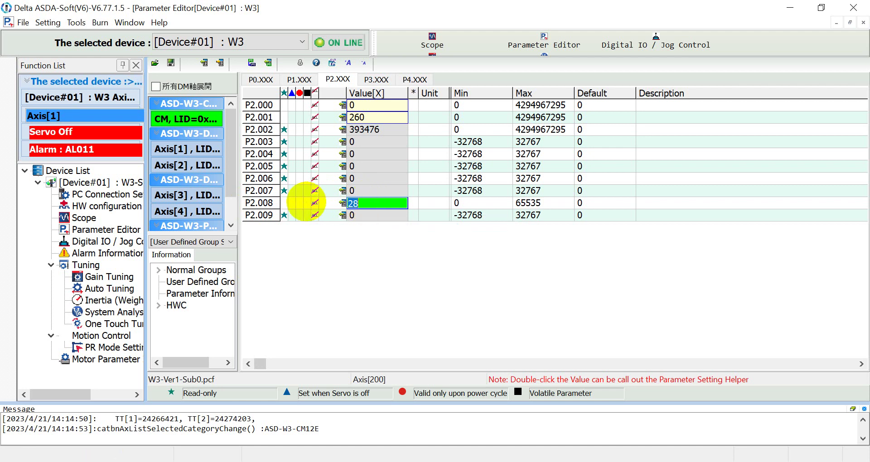
pyautogui.press('Return')
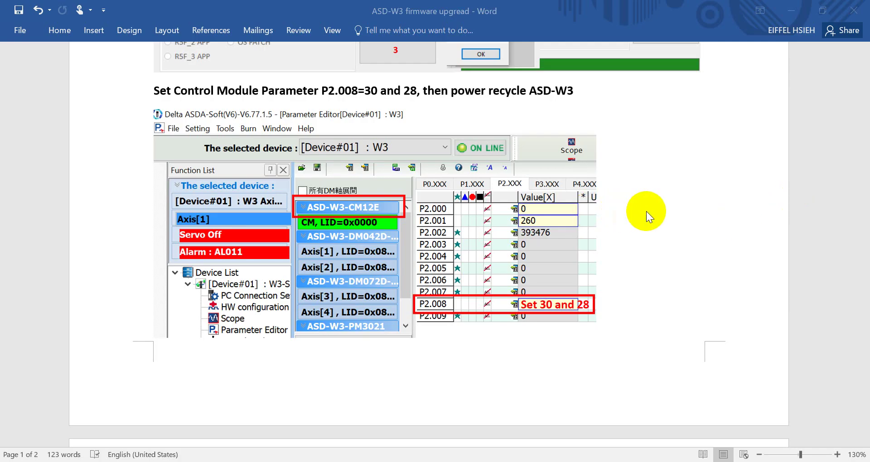
# Step: Scroll the guide to 'How to check firmware version?' and place the upgrade tool beside it
pyautogui.scroll(-10, 647, 212)
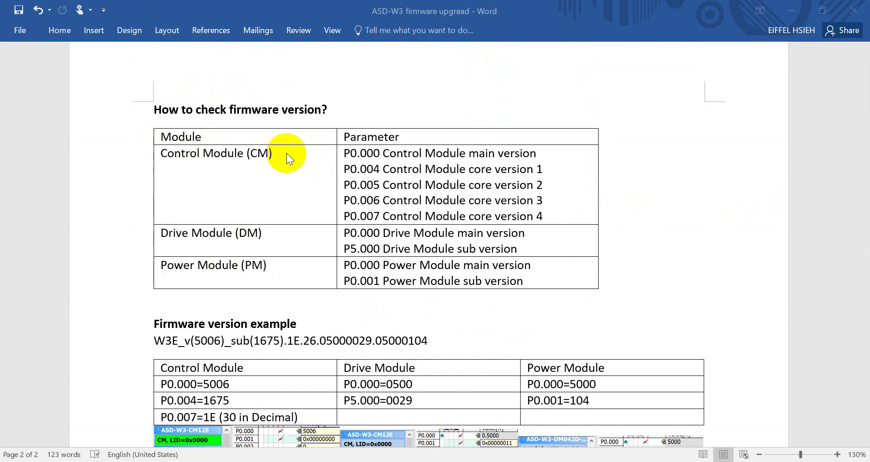
pyautogui.scroll(-3, 401, 157)
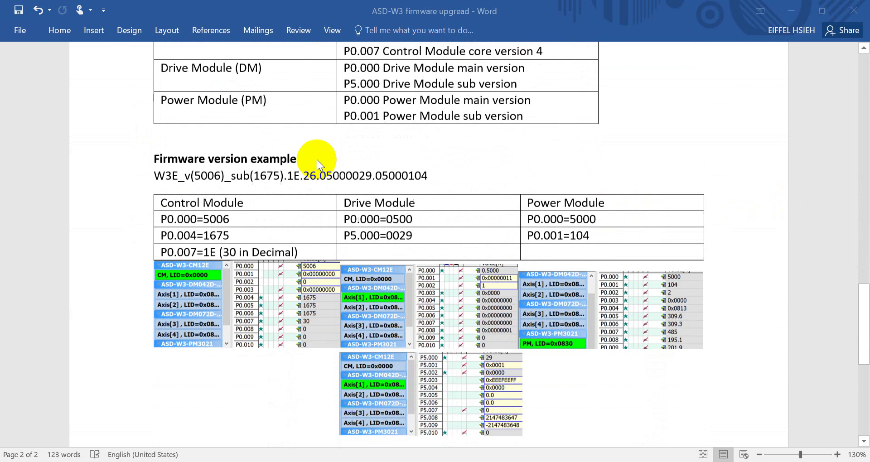
pyautogui.scroll(-1, 182, 142)
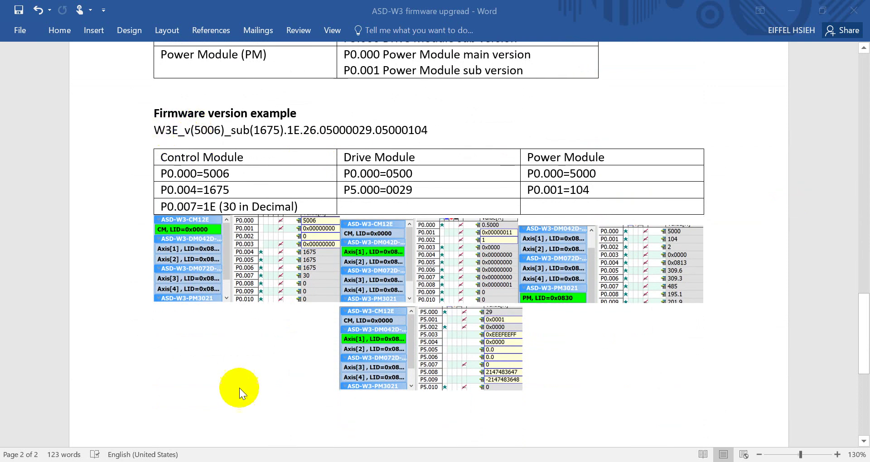
pyautogui.hotkey('alt', 'Tab')
pyautogui.moveTo(311, 13); pyautogui.dragTo(384, 152)
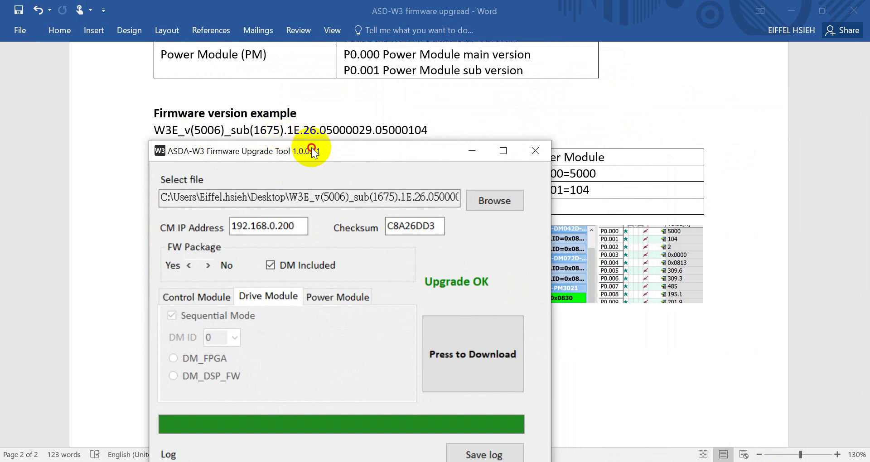
# Step: Move the finished upgrade tool aside, close it, and return to the ASDA-Soft Parameter Editor
pyautogui.moveTo(313, 147); pyautogui.dragTo(586, 120)
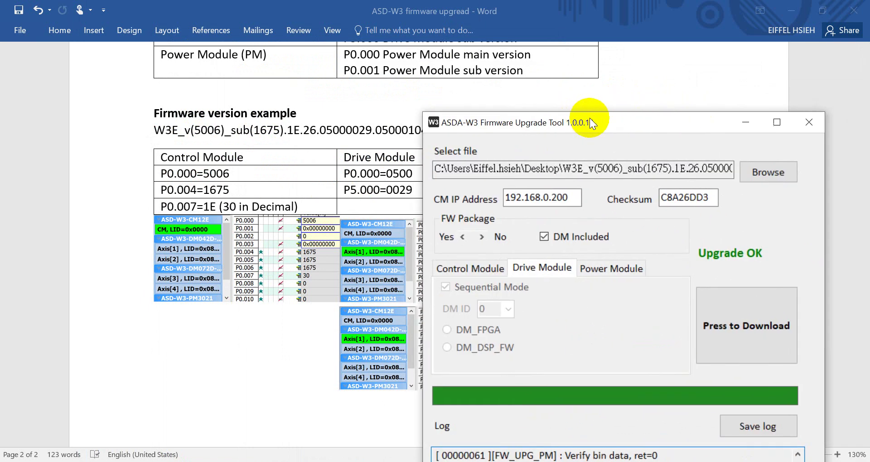
pyautogui.click(810, 123)
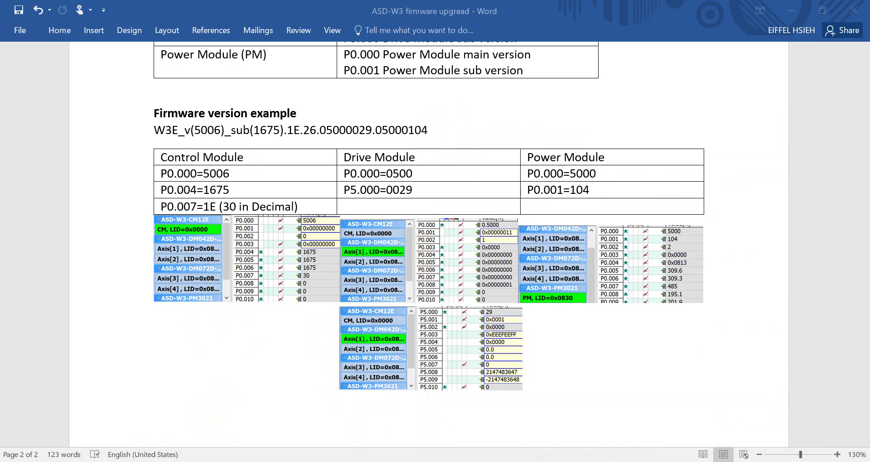
pyautogui.hotkey('alt', 'Tab')
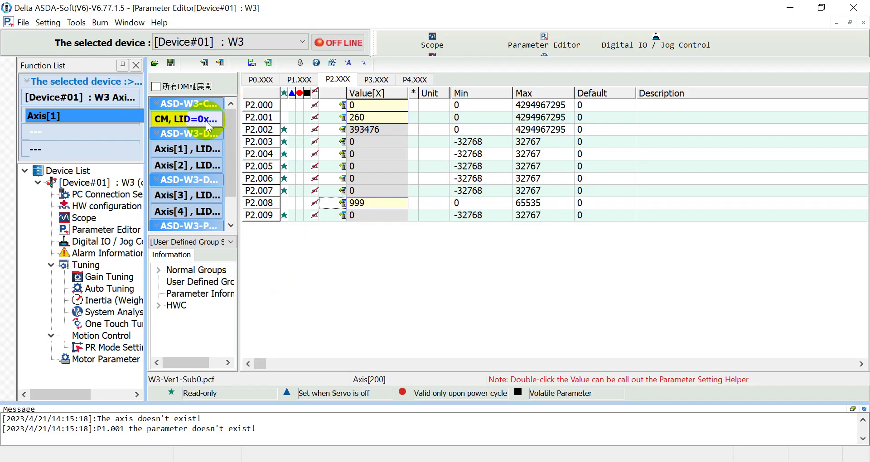
# Step: Reconnect to the drive and show the control module's P0 group: version 5006, core 1675
pyautogui.click(344, 50)
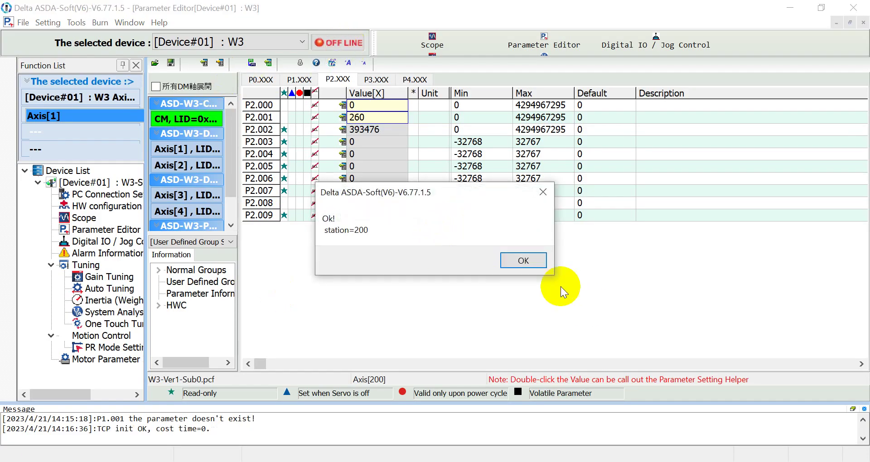
pyautogui.click(521, 258)
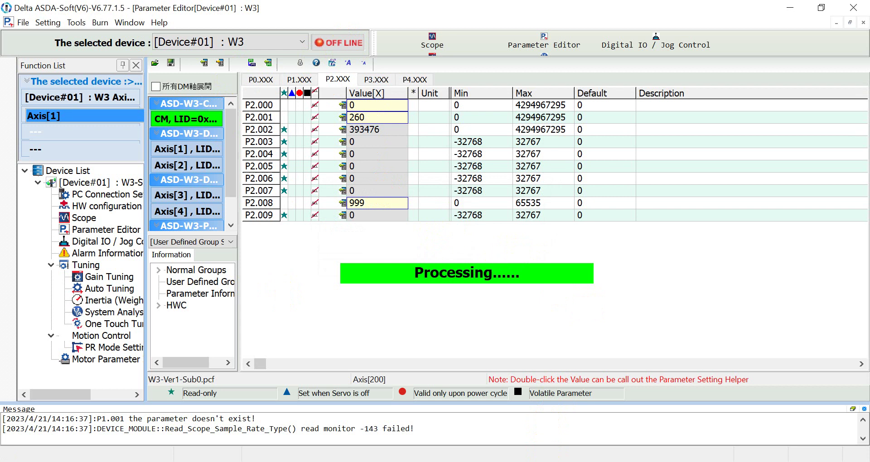
pyautogui.click(526, 251)
pyautogui.click(260, 79)
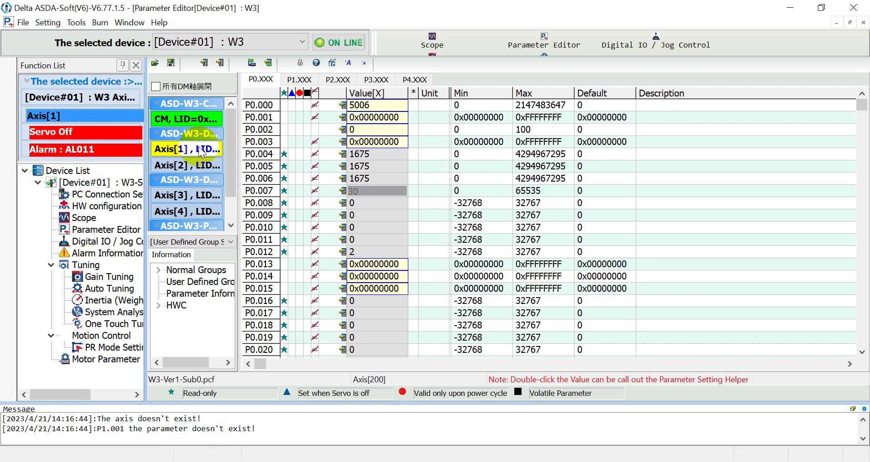
# Step: Check Axis[1] P0.000 0.5000 and P5.000 29, then power module readings 5000 and 104
pyautogui.click(173, 150)
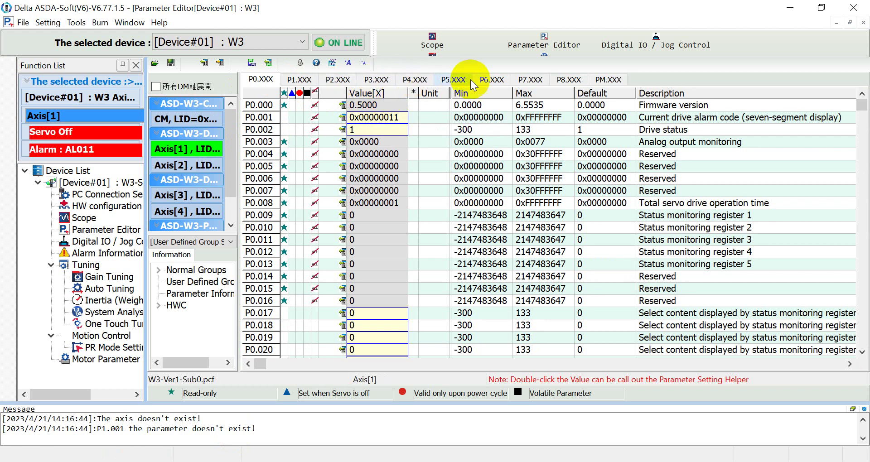
pyautogui.click(454, 79)
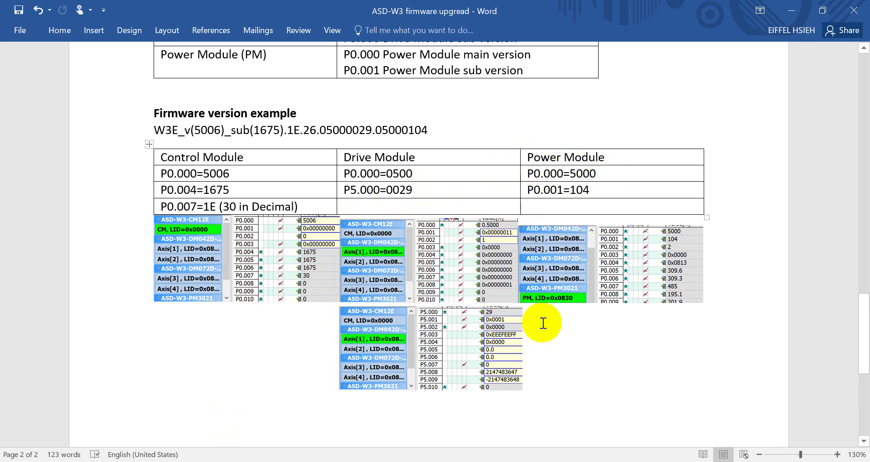
pyautogui.hotkey('alt', 'Tab')
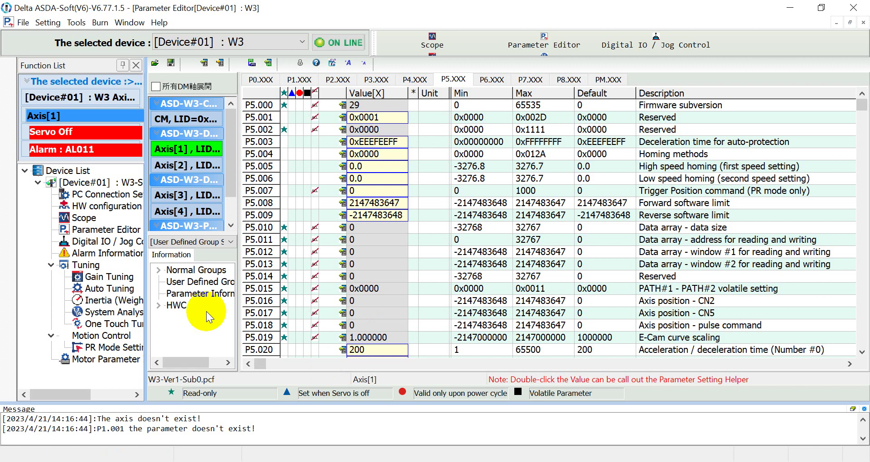
pyautogui.scroll(-3, 198, 214)
pyautogui.click(199, 212)
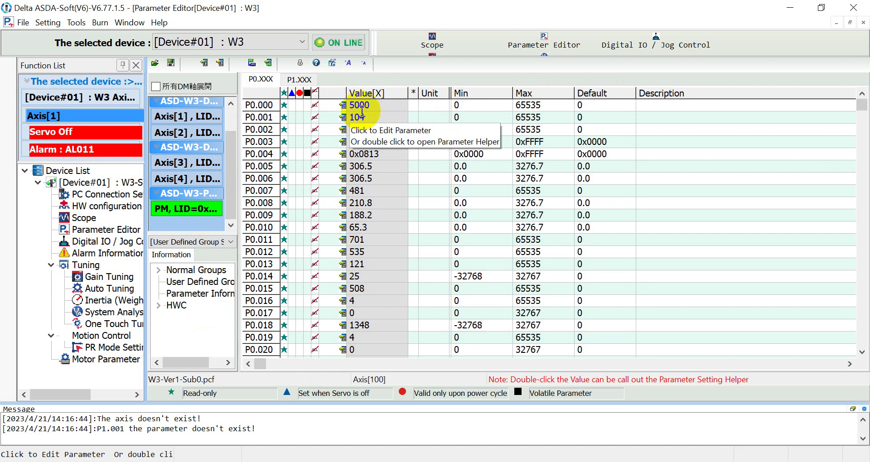
pyautogui.click(219, 453)
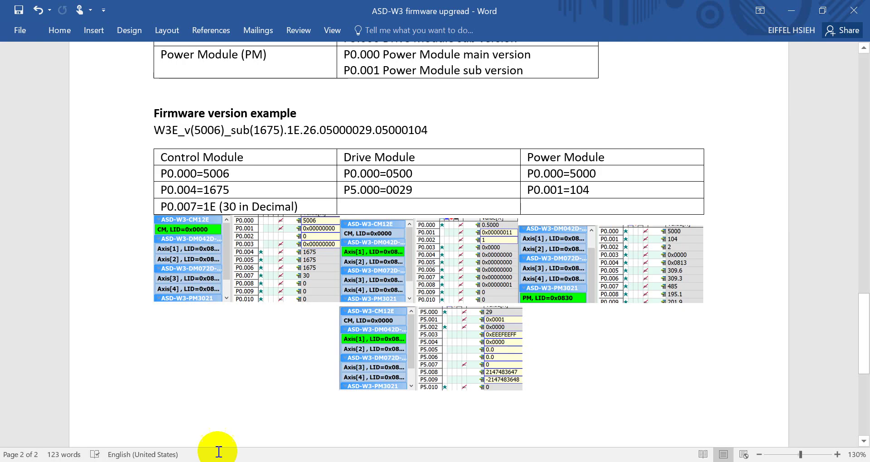